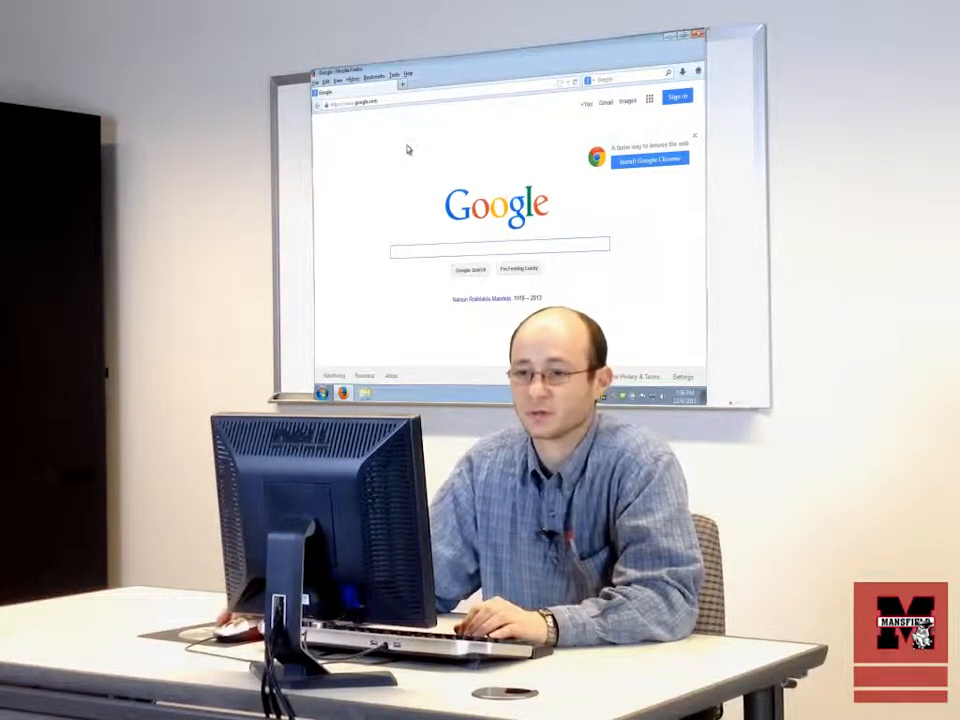
Step: Open the my.mansfield.edu site in the browser
{"action": "left_click", "coordinate": [390, 101]}
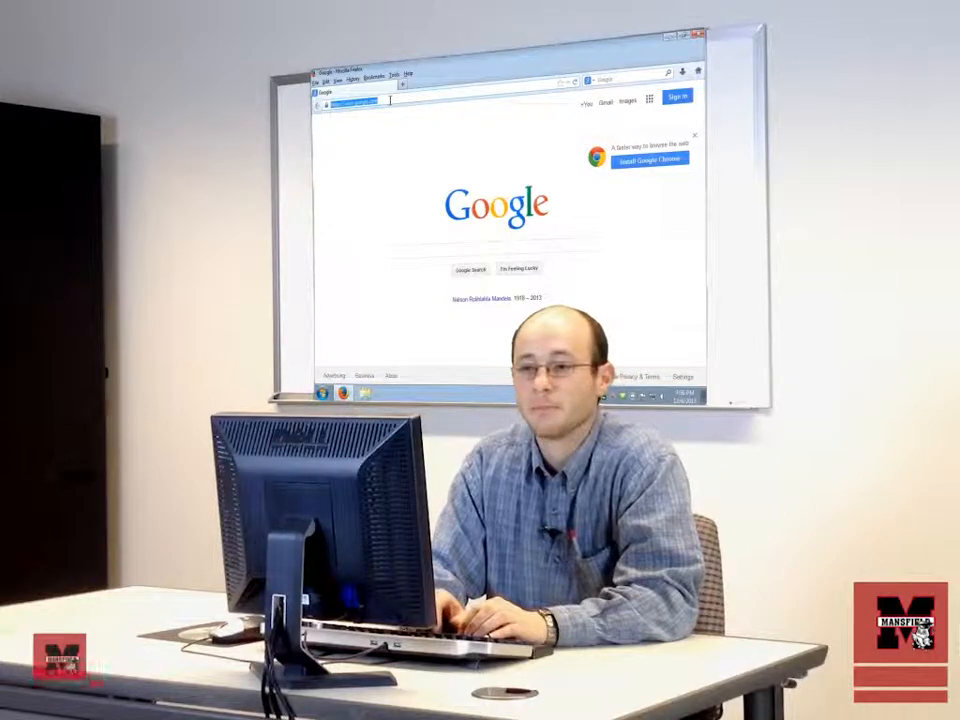
{"action": "type", "text": "my.mansfield.edu"}
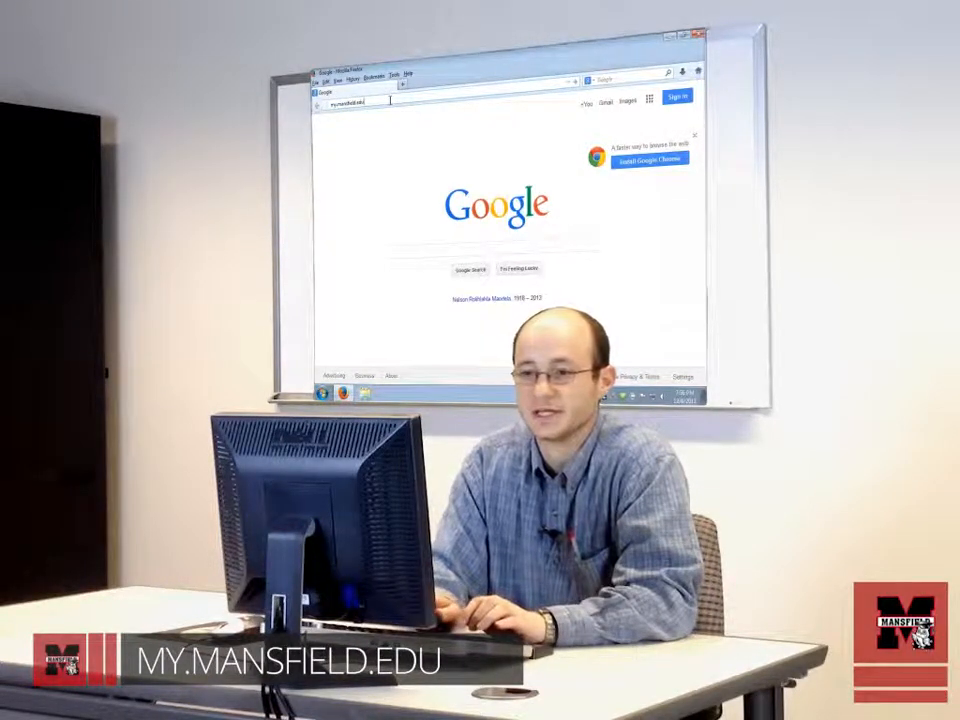
{"action": "key", "text": "Return"}
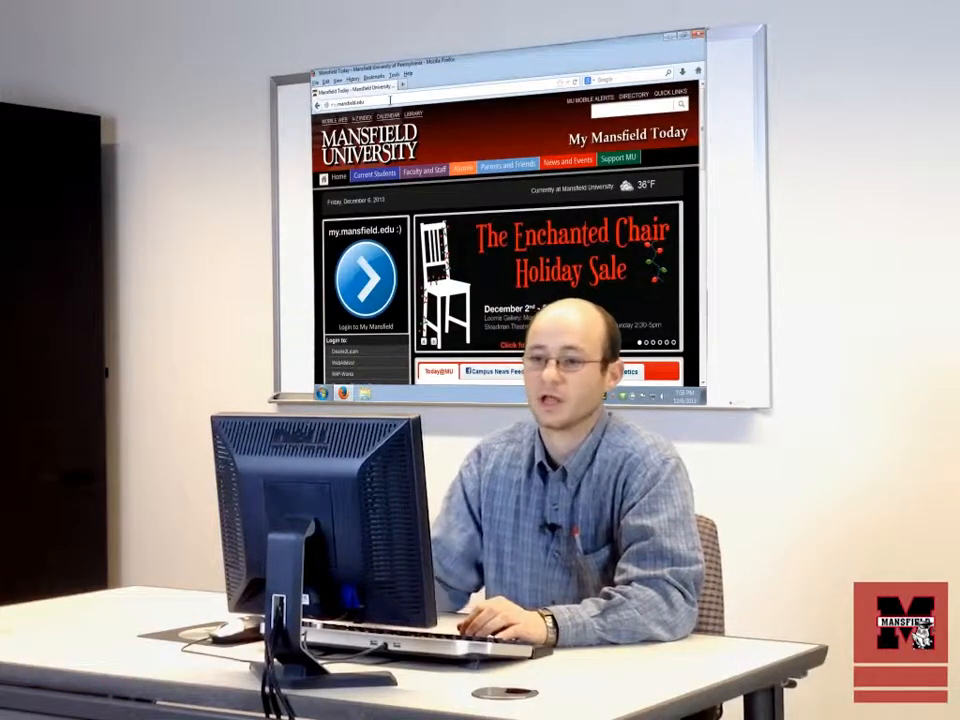
Step: Go to the Desire2Learn homepage and enter the Desire2Learn Upgrade to 10.2 course from My Courses
{"action": "scroll", "coordinate": [366, 198], "scroll_direction": "down", "scroll_amount": 3}
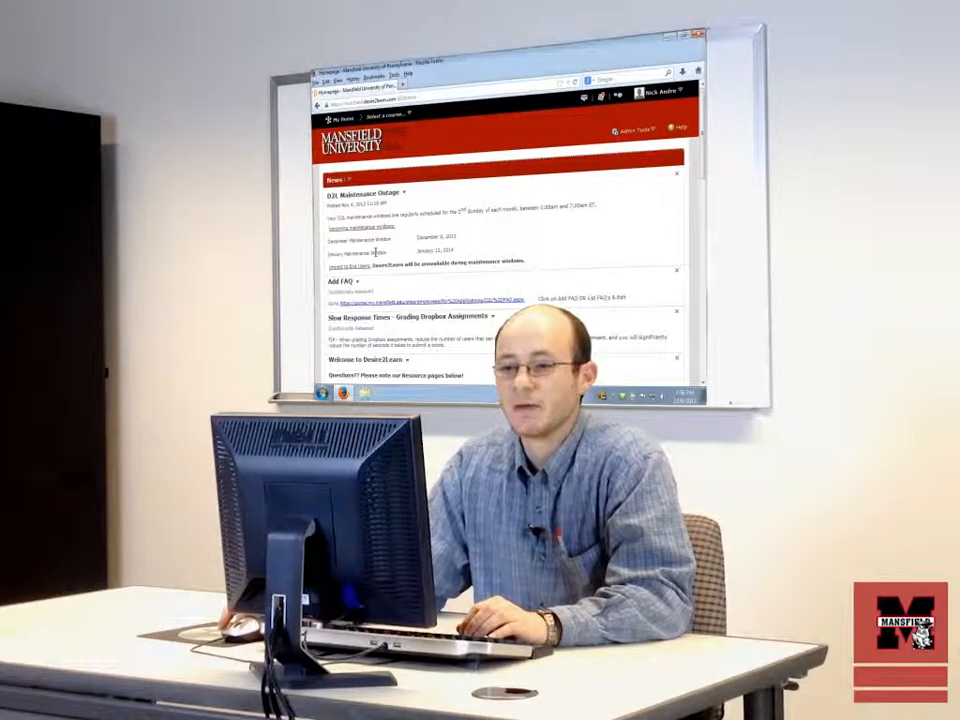
{"action": "scroll", "coordinate": [392, 226], "scroll_direction": "down", "scroll_amount": 5}
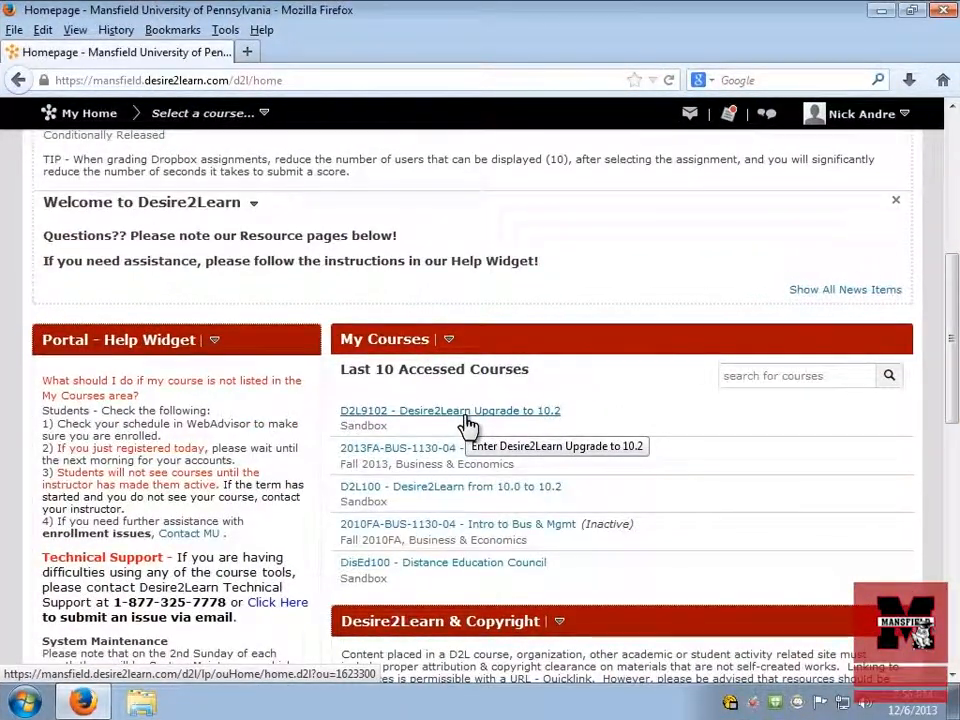
{"action": "left_click", "coordinate": [467, 424]}
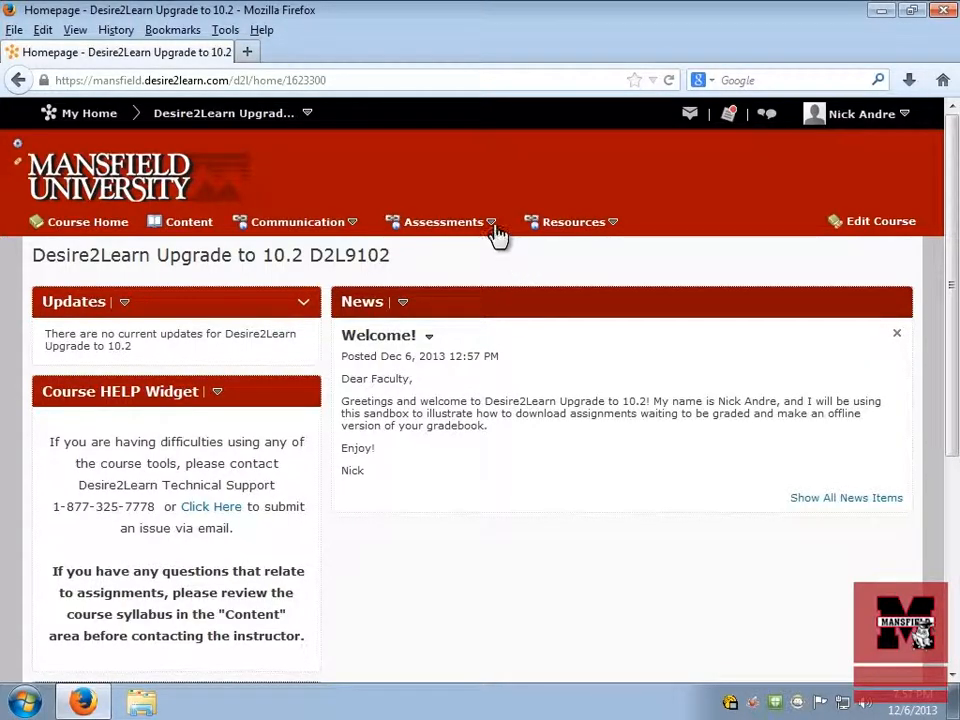
Step: Open the course's Enter Grades view and bring up its grade export options
{"action": "left_click", "coordinate": [491, 225]}
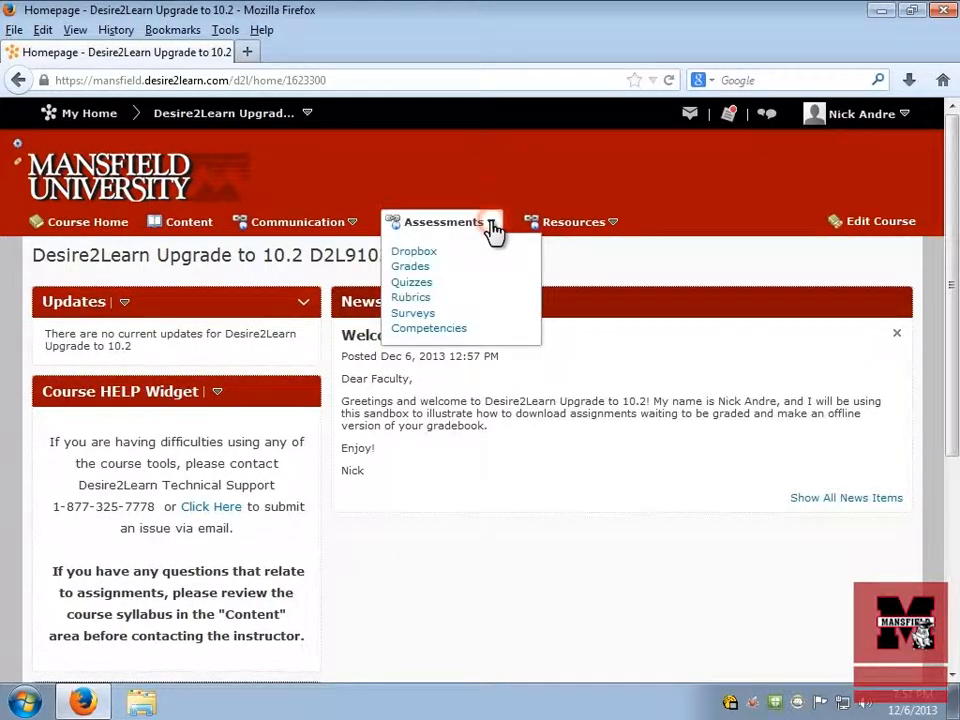
{"action": "left_click", "coordinate": [411, 268]}
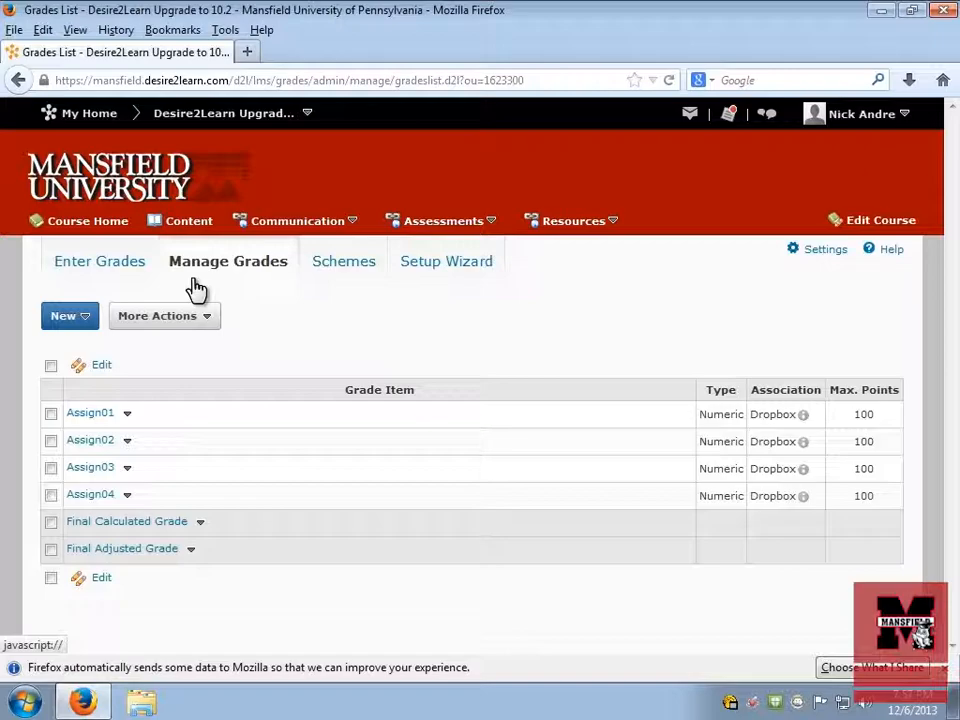
{"action": "left_click", "coordinate": [87, 268]}
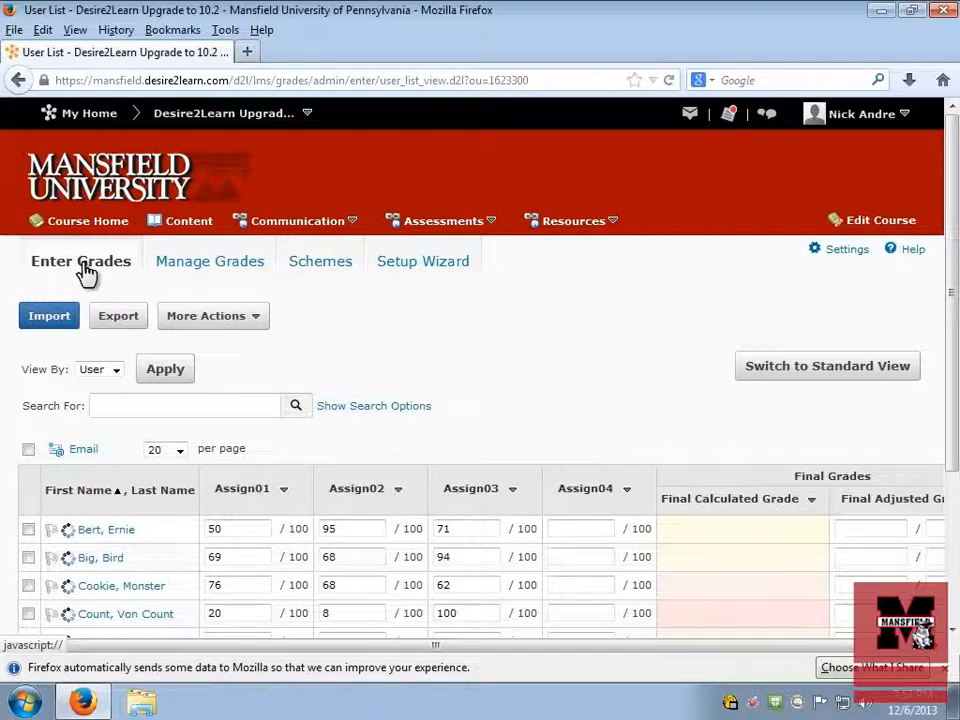
{"action": "left_click", "coordinate": [131, 322]}
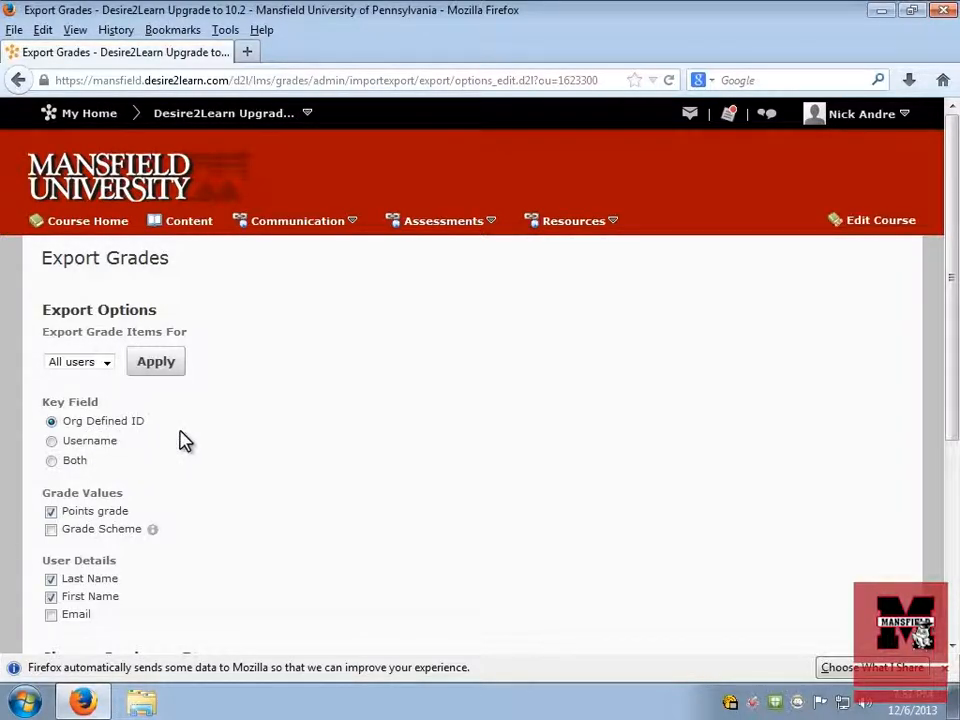
{"action": "scroll", "coordinate": [183, 441], "scroll_direction": "down", "scroll_amount": 4}
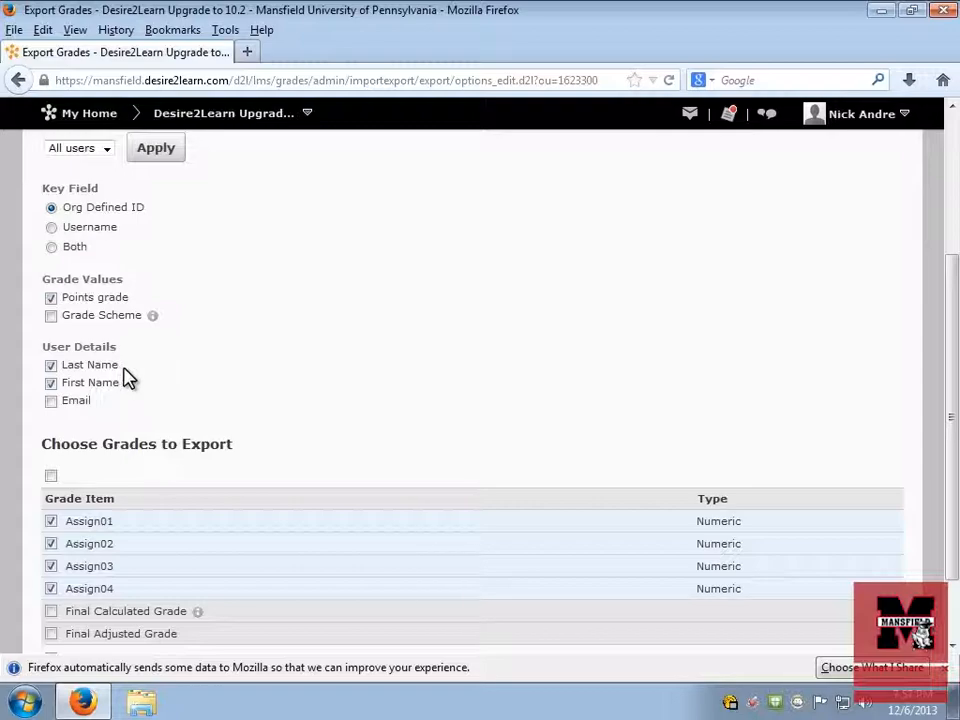
{"action": "scroll", "coordinate": [148, 377], "scroll_direction": "down", "scroll_amount": 2}
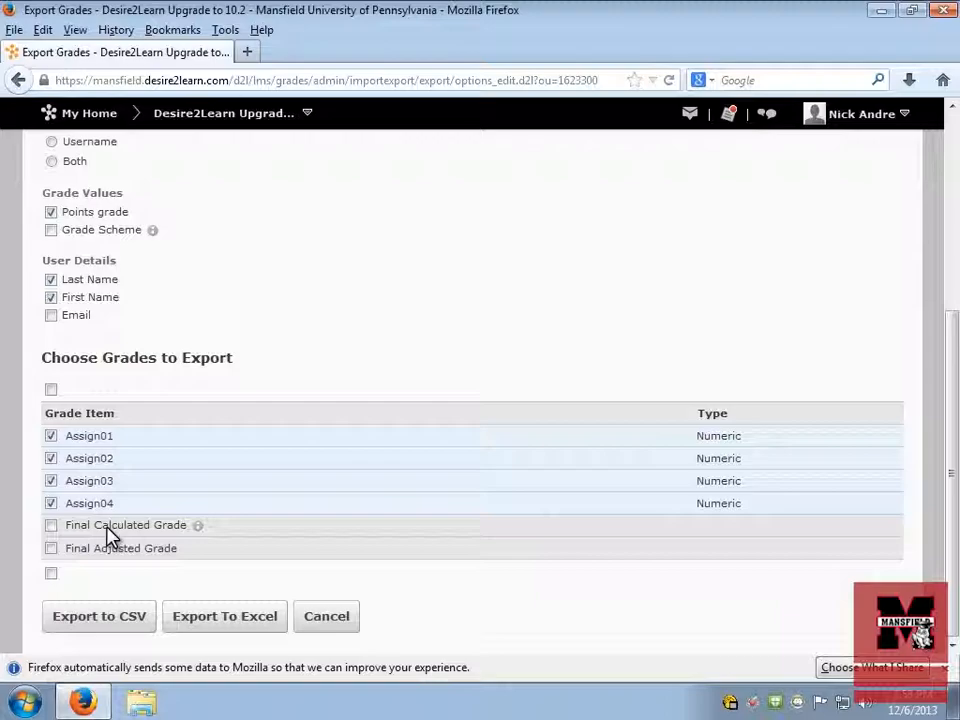
{"action": "left_click", "coordinate": [52, 527]}
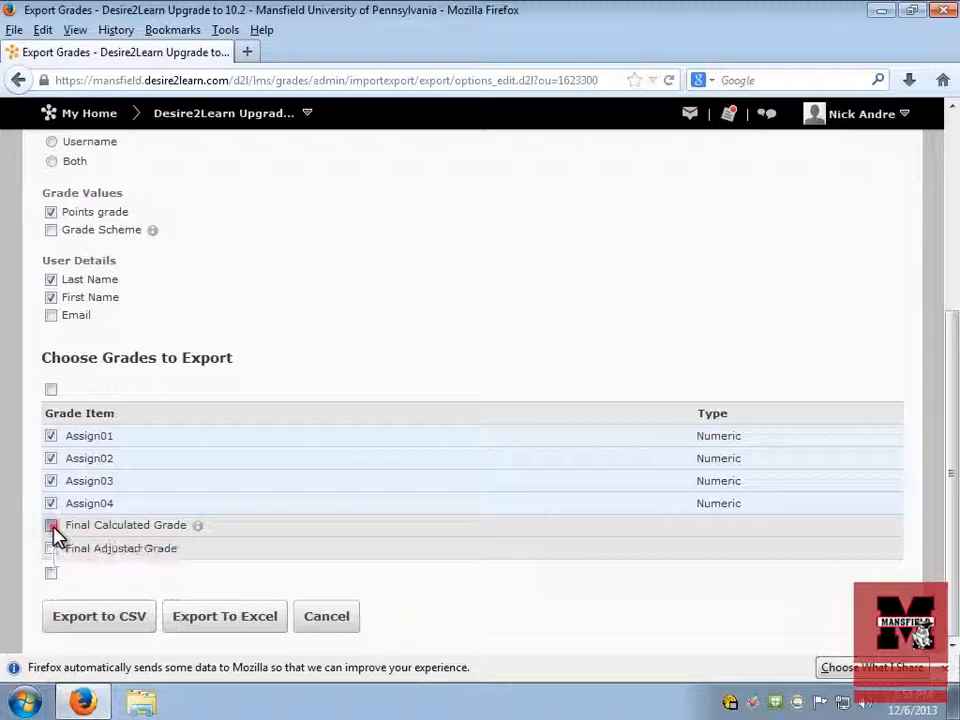
{"action": "left_click", "coordinate": [52, 549]}
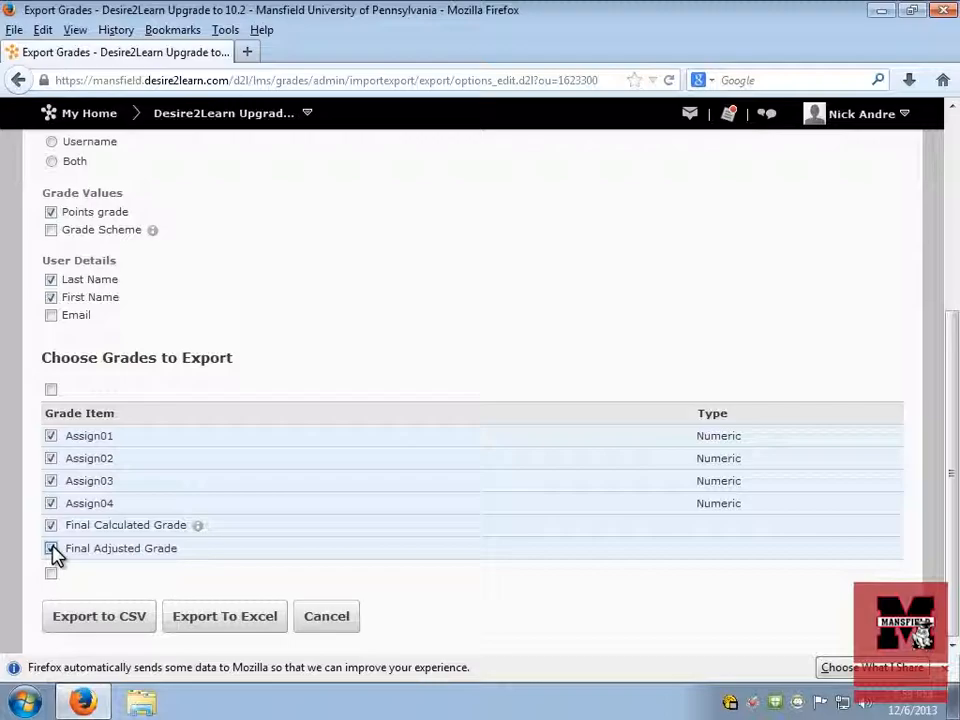
{"action": "left_click", "coordinate": [52, 549]}
{"action": "left_click", "coordinate": [51, 526]}
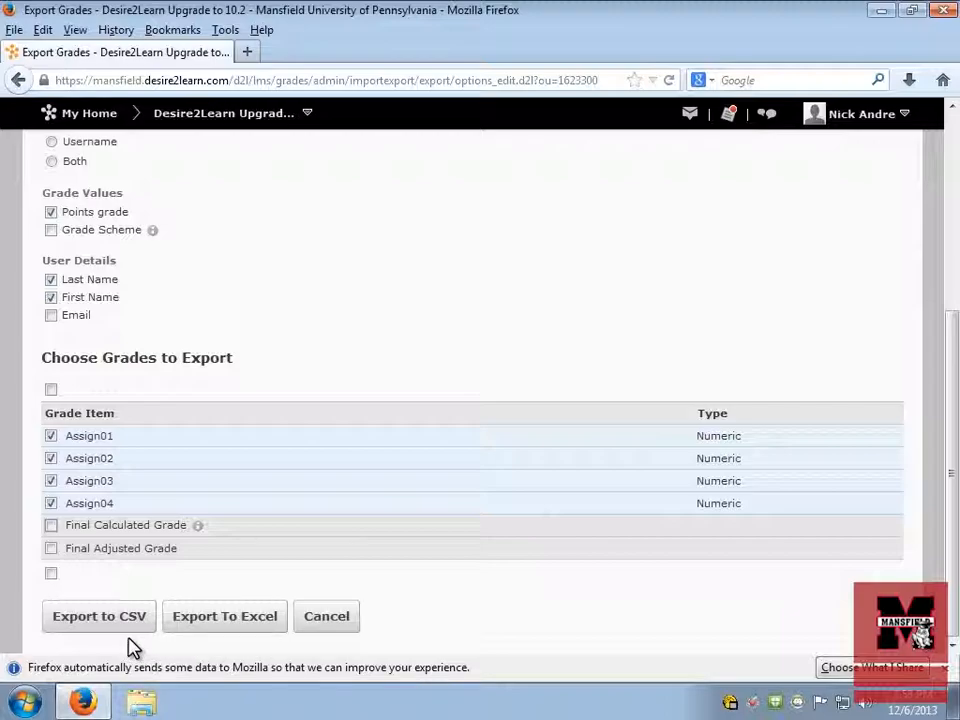
Step: Export the Assign01 to Assign04 grades to Excel and start saving the generated file under a chosen name
{"action": "left_click", "coordinate": [229, 630]}
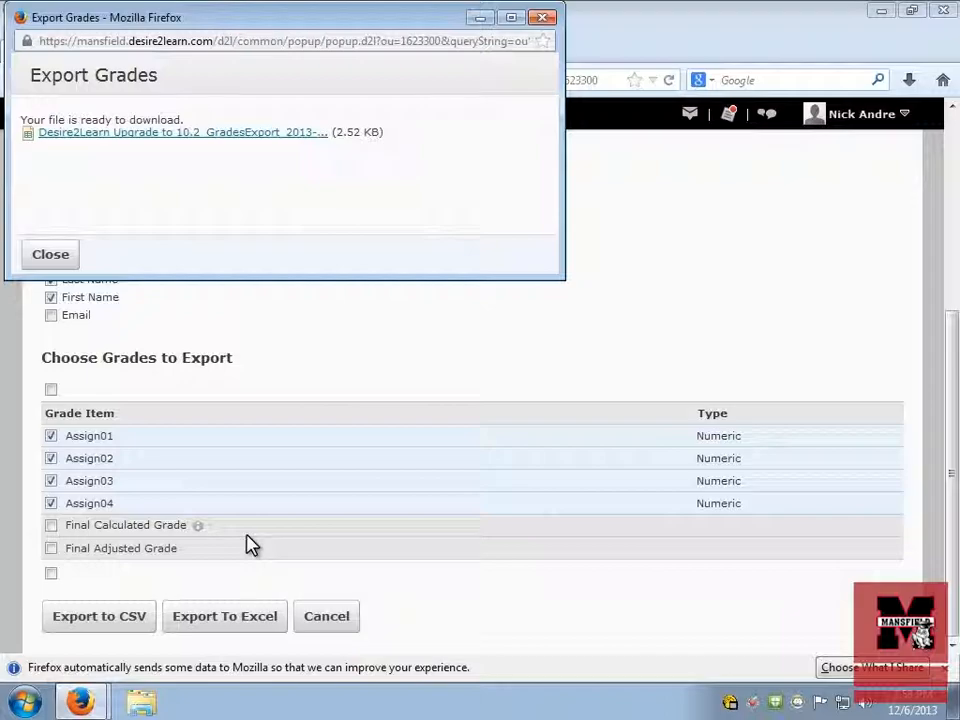
{"action": "right_click", "coordinate": [150, 143]}
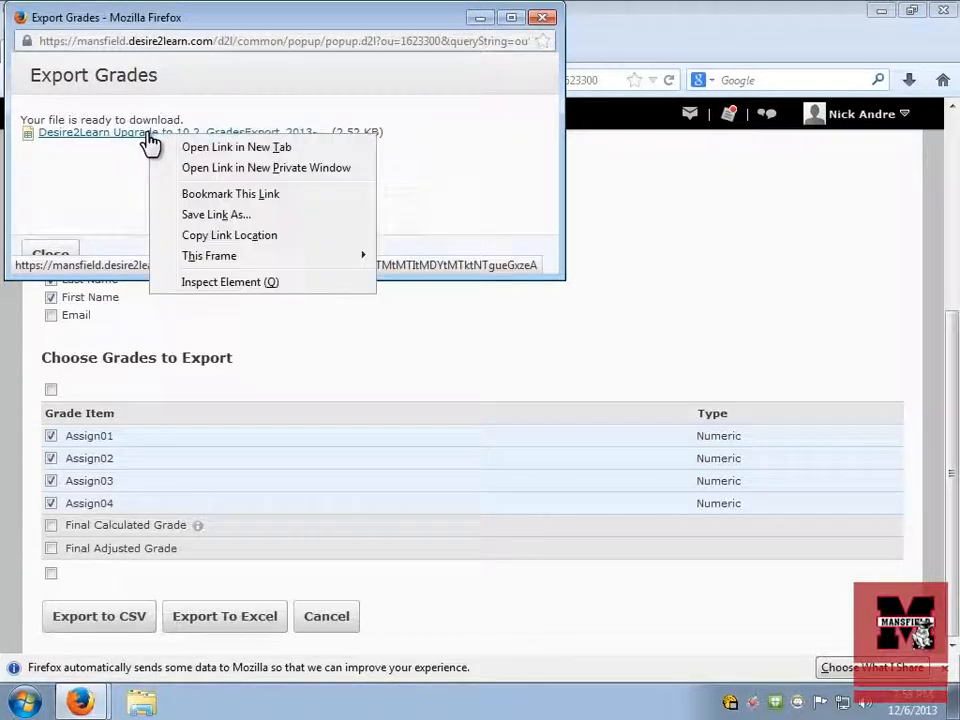
{"action": "left_click", "coordinate": [242, 214]}
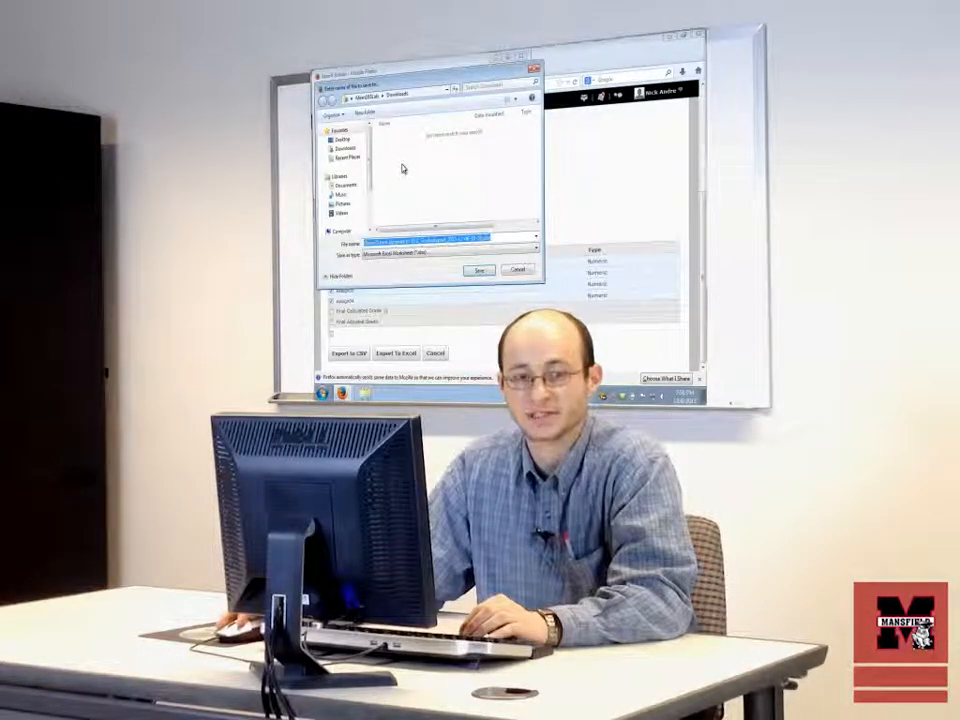
Step: Set the save location to the Fall 2013 folder inside Documents, Mansfield University, D2L - 9102
{"action": "left_click", "coordinate": [344, 185]}
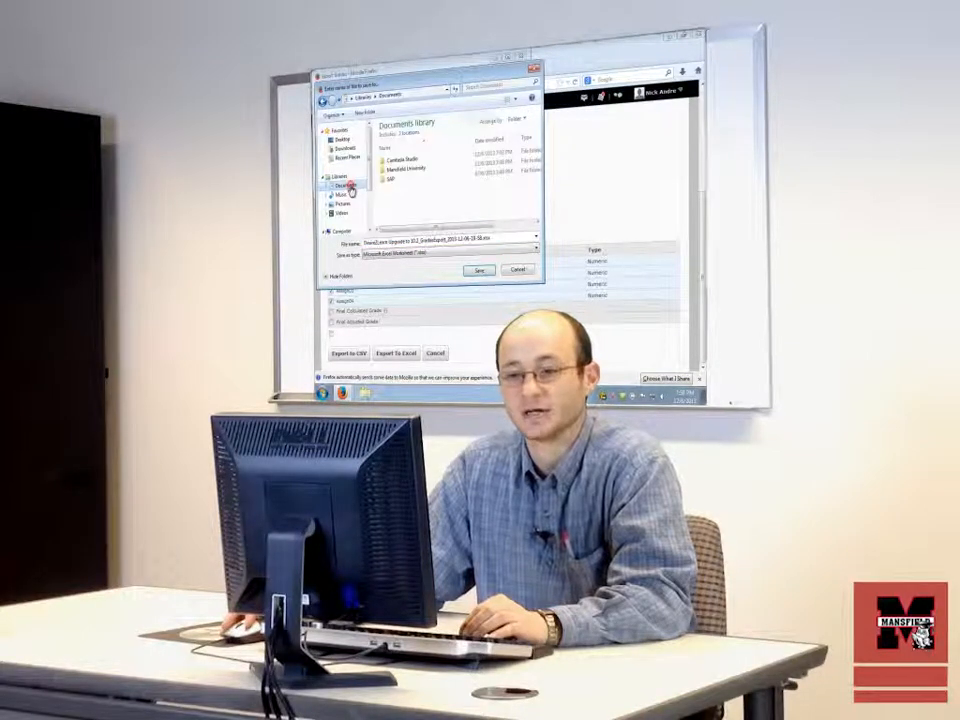
{"action": "double_click", "coordinate": [405, 172]}
{"action": "left_click", "coordinate": [401, 162]}
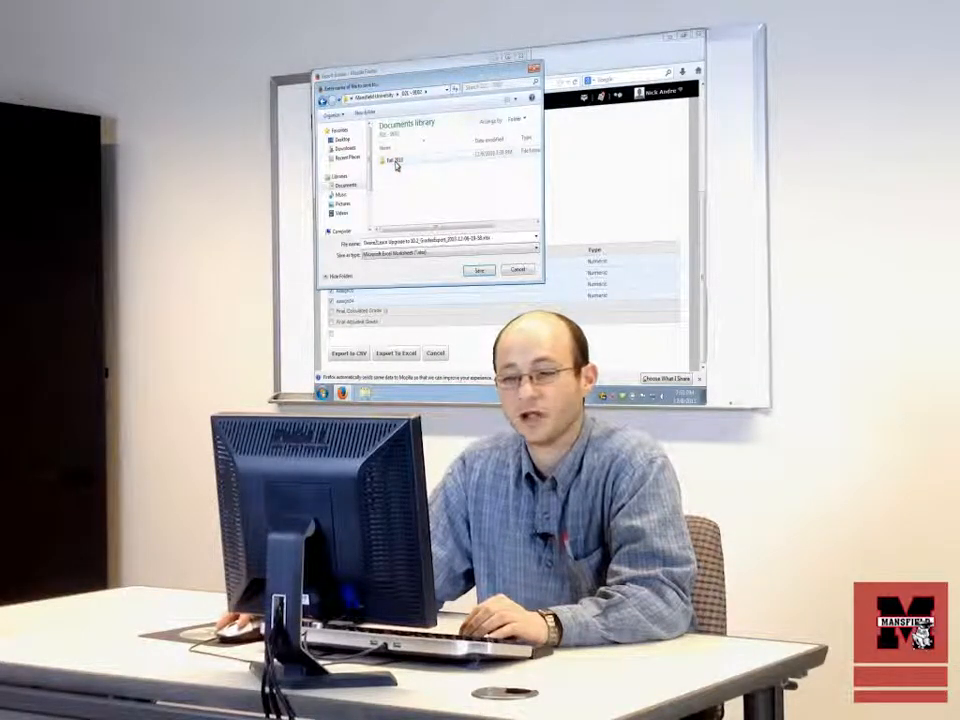
{"action": "double_click", "coordinate": [396, 164]}
{"action": "double_click", "coordinate": [396, 163]}
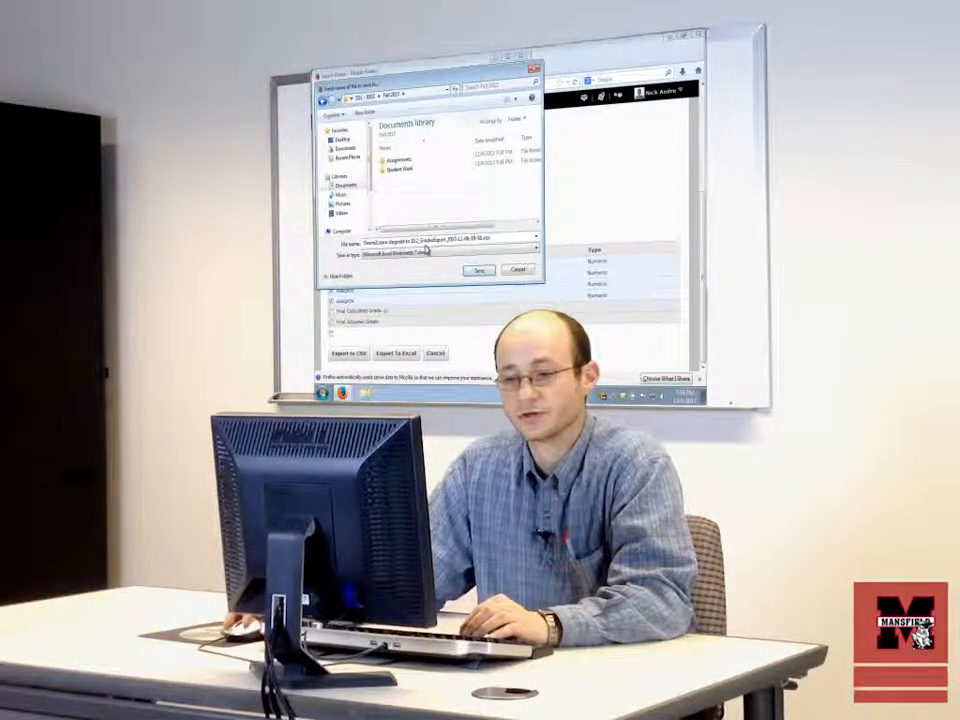
Step: Save the exported file as D2L-9102 Gradebook.xlsx and close the export pop-up window
{"action": "left_click", "coordinate": [366, 244]}
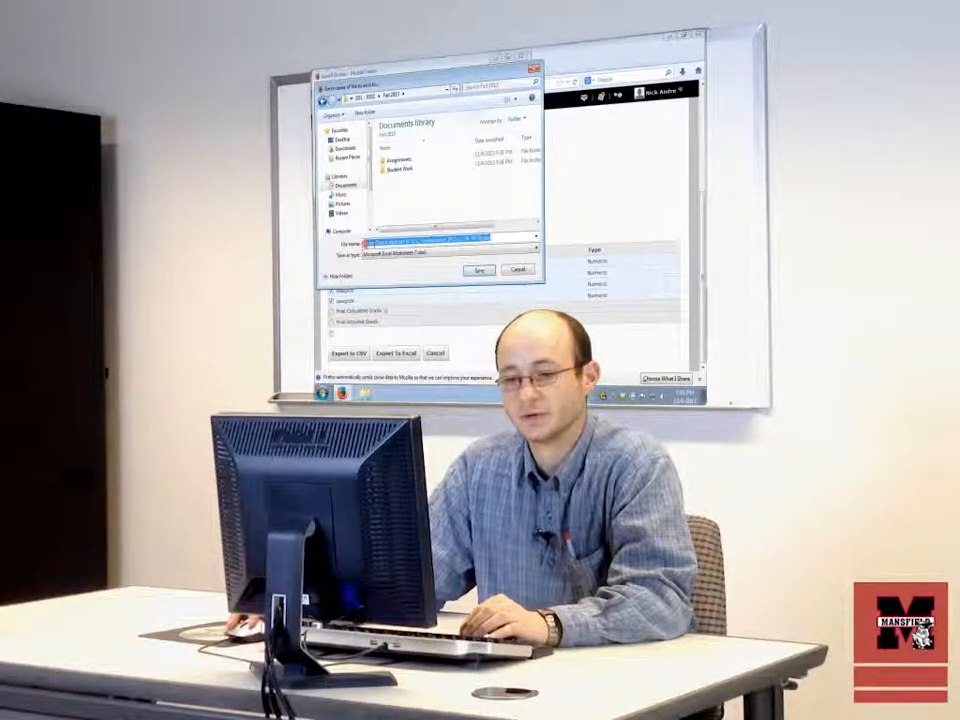
{"action": "left_click", "coordinate": [368, 243]}
{"action": "left_click_drag", "start_coordinate": [367, 243], "coordinate": [482, 239]}
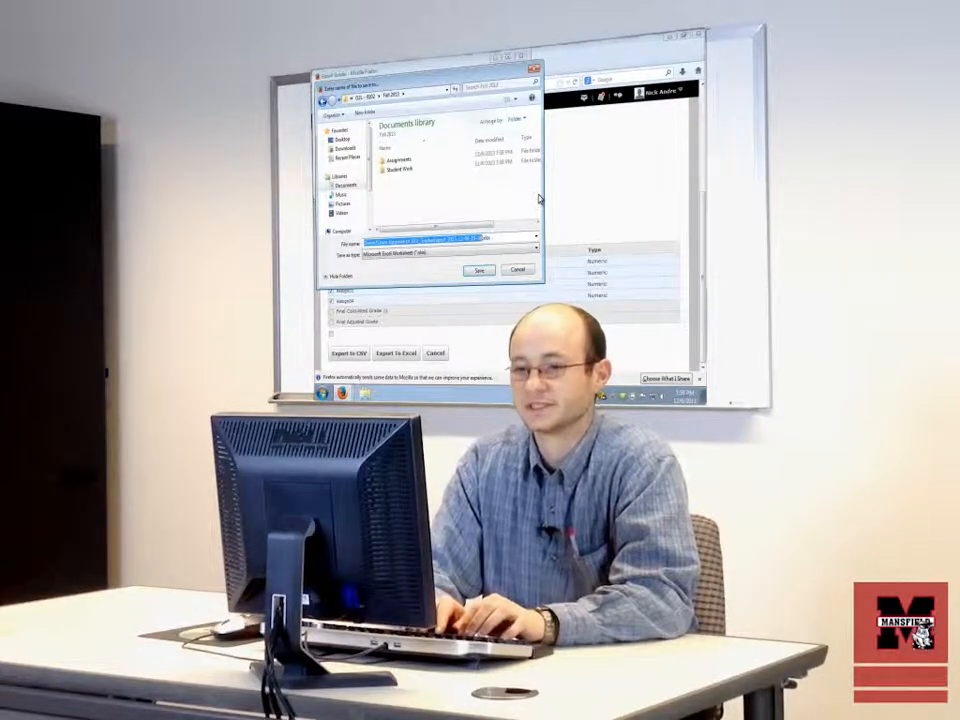
{"action": "type", "text": "Grade"}
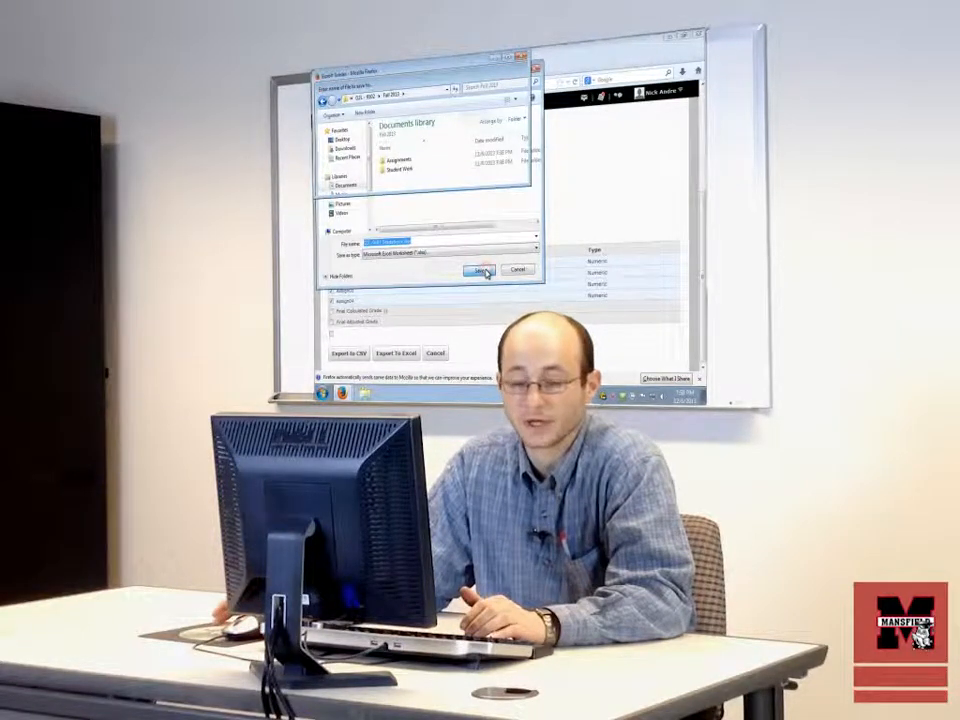
{"action": "left_click", "coordinate": [483, 271]}
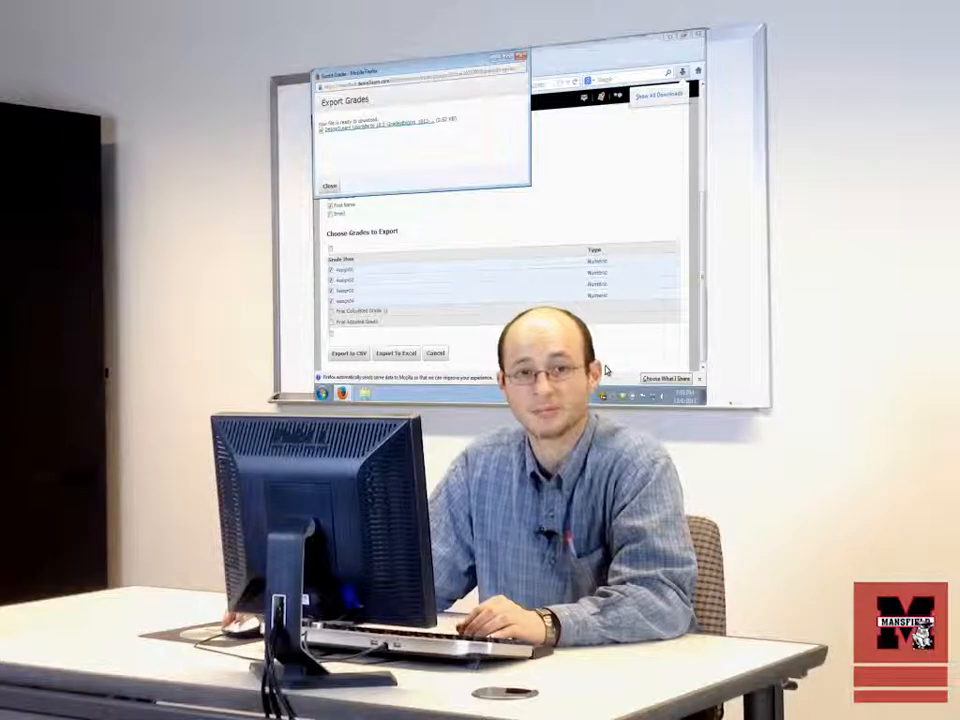
{"action": "left_click", "coordinate": [521, 59]}
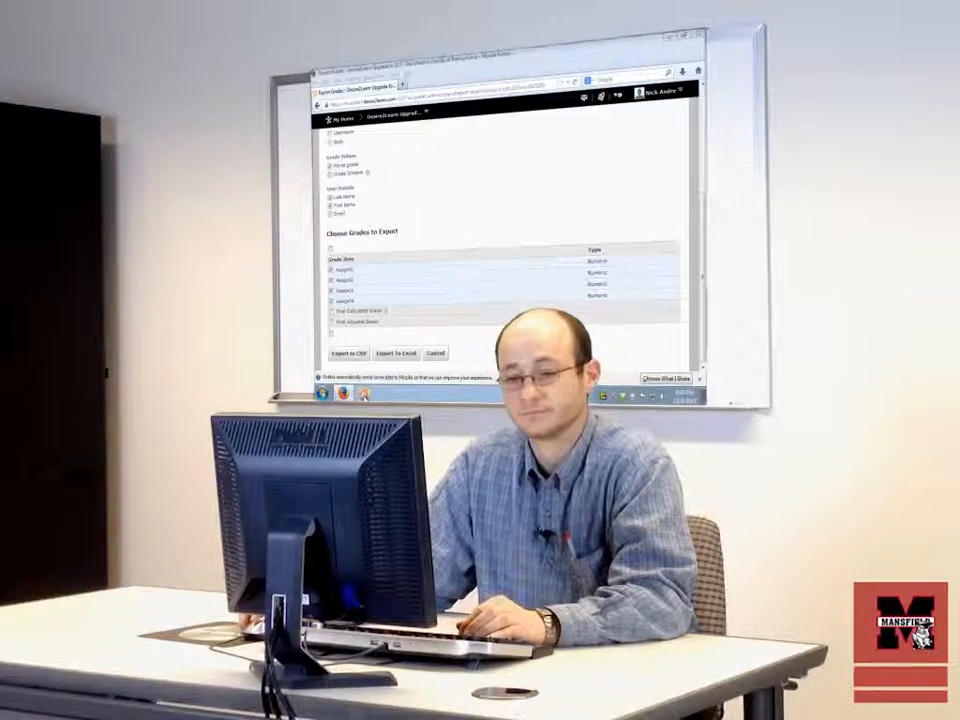
Step: Switch to Windows Explorer and open the Documents, Mansfield University, D2L - 9102, Fall 2013 folder
{"action": "left_click", "coordinate": [364, 393]}
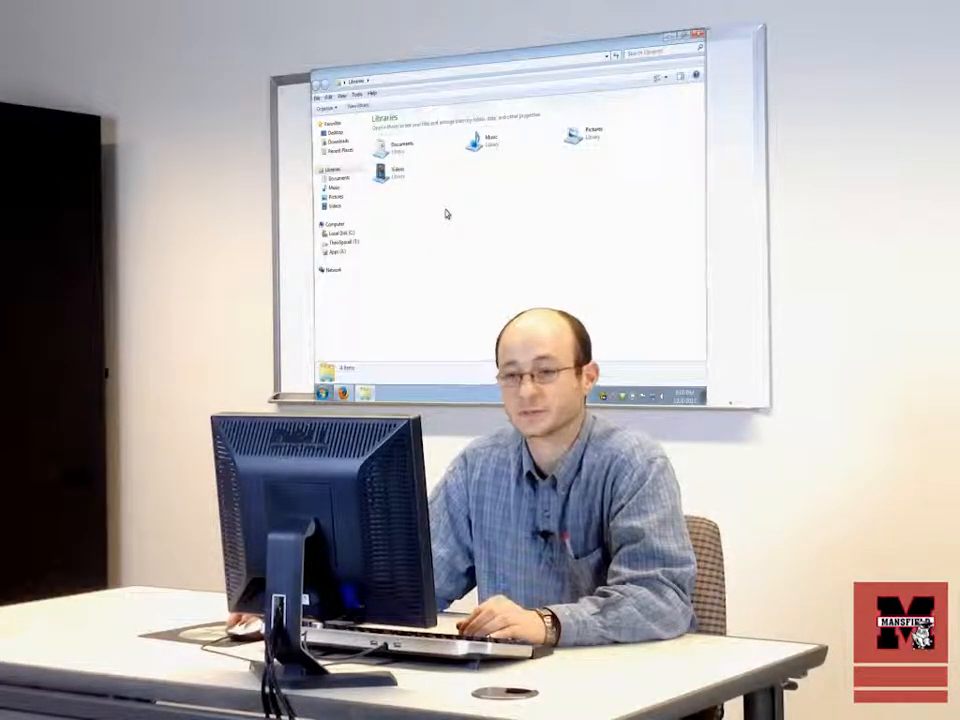
{"action": "left_click", "coordinate": [401, 146]}
{"action": "double_click", "coordinate": [403, 146]}
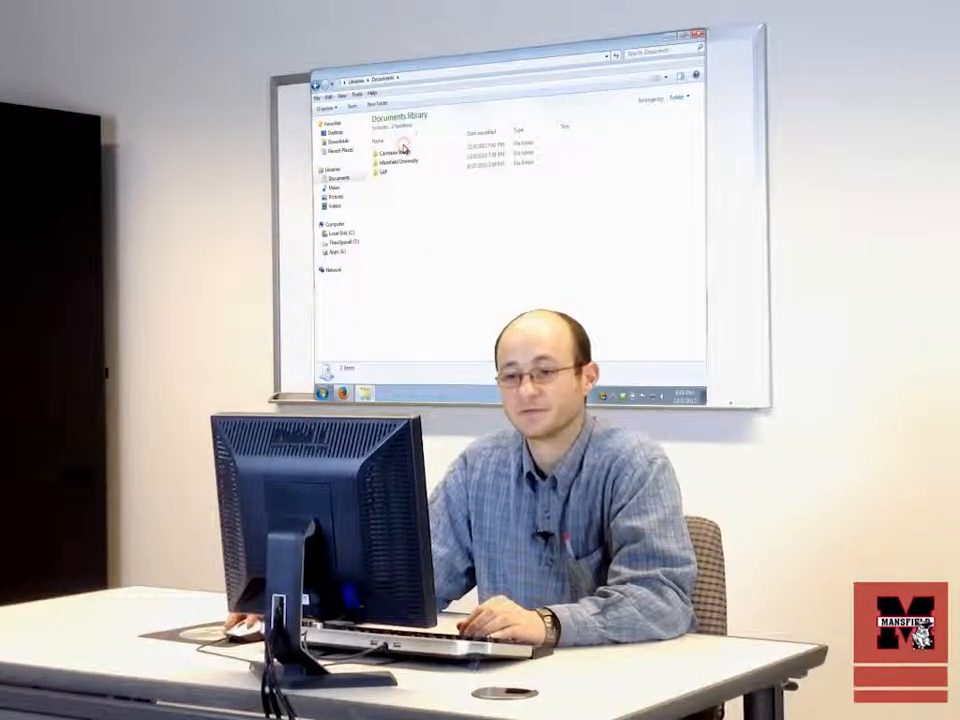
{"action": "left_click", "coordinate": [411, 165]}
{"action": "double_click", "coordinate": [411, 164]}
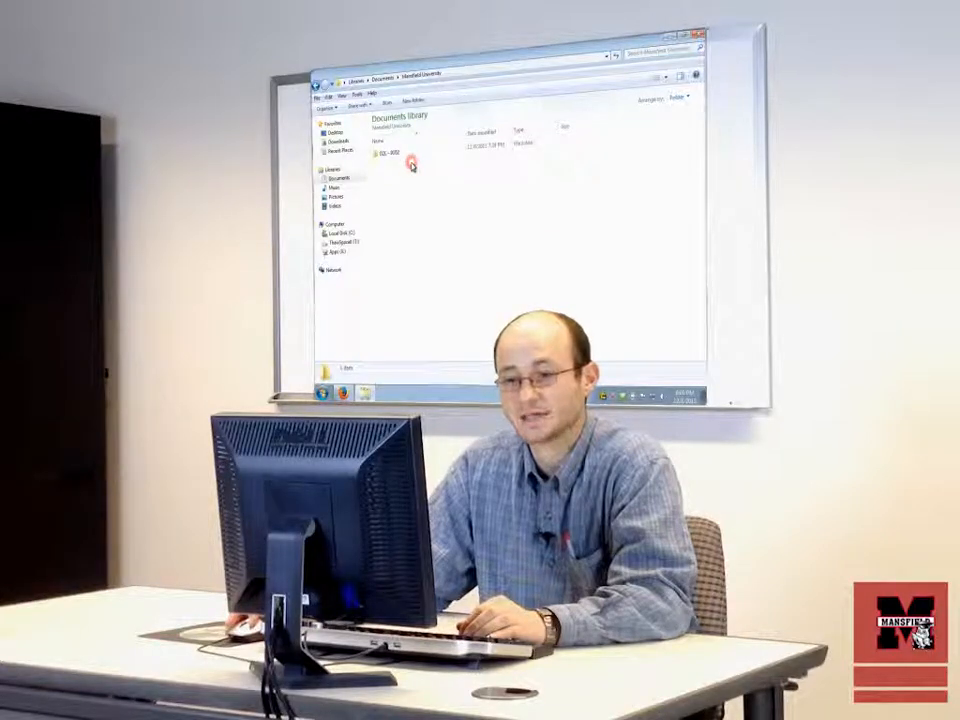
{"action": "double_click", "coordinate": [404, 155]}
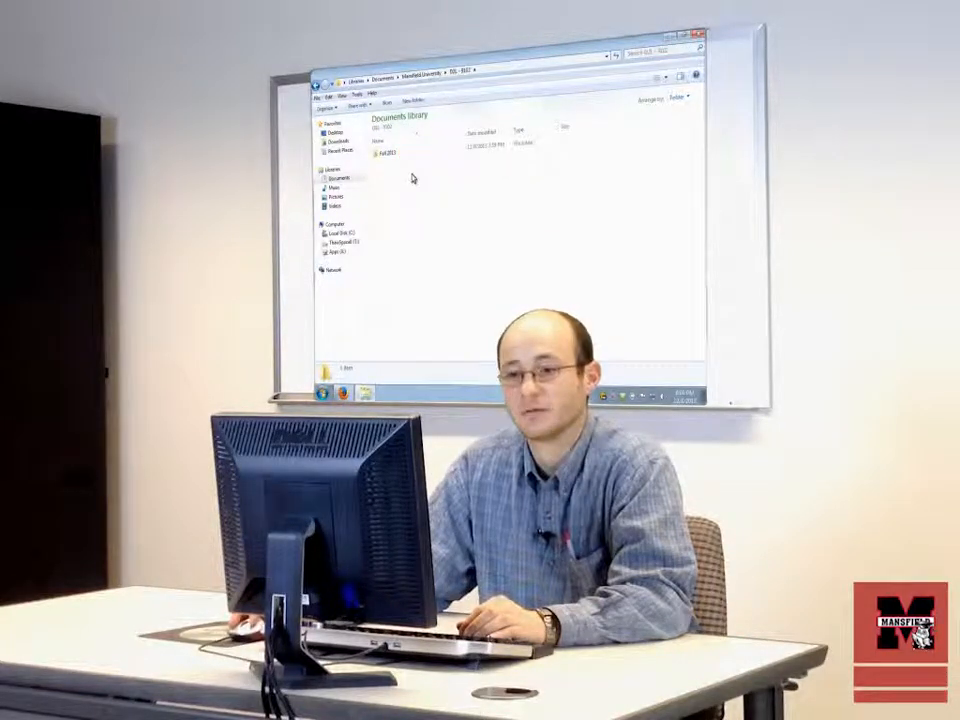
{"action": "double_click", "coordinate": [400, 155]}
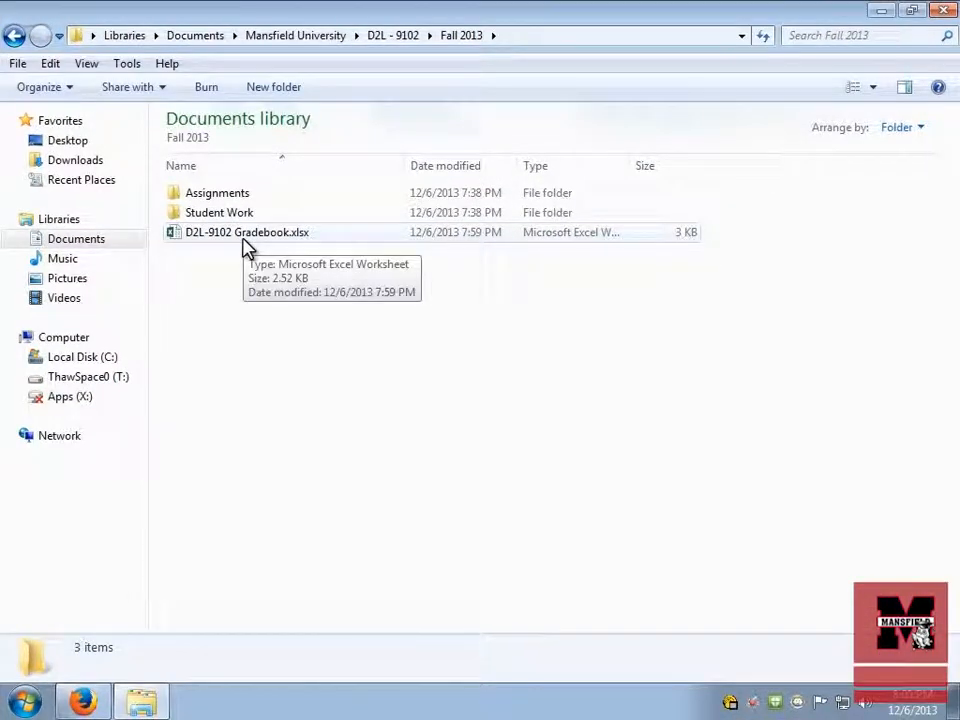
Step: Open D2L-9102 Gradebook.xlsx in Excel and enable editing of the protected file
{"action": "double_click", "coordinate": [245, 242]}
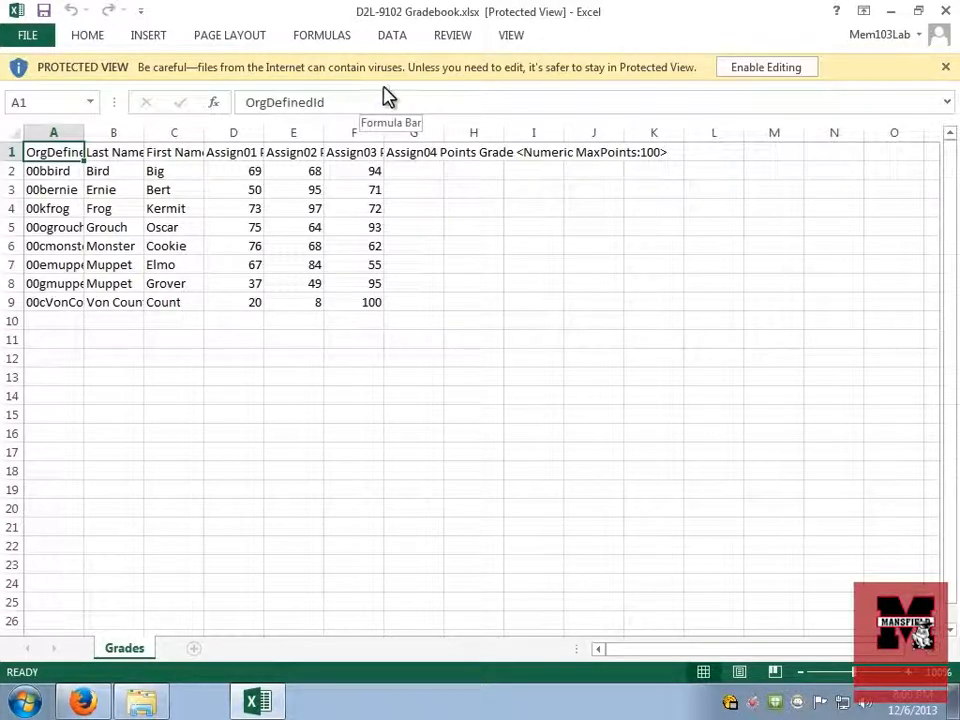
{"action": "left_click", "coordinate": [785, 76]}
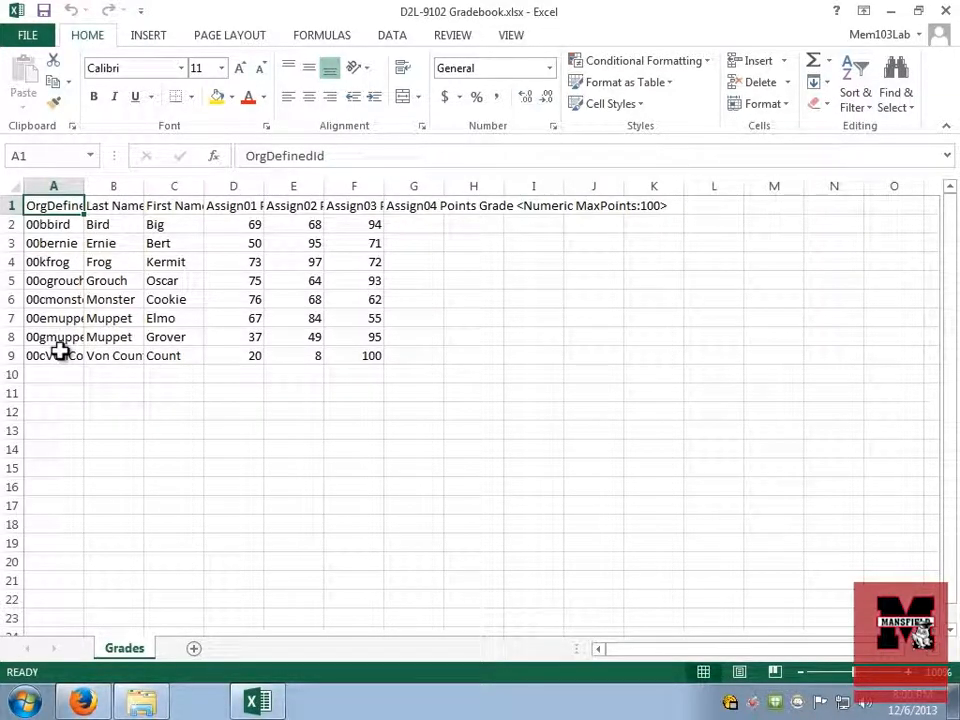
Step: Delete the OrgDefinedId column from the Grades sheet
{"action": "left_click", "coordinate": [52, 181]}
{"action": "right_click", "coordinate": [52, 183]}
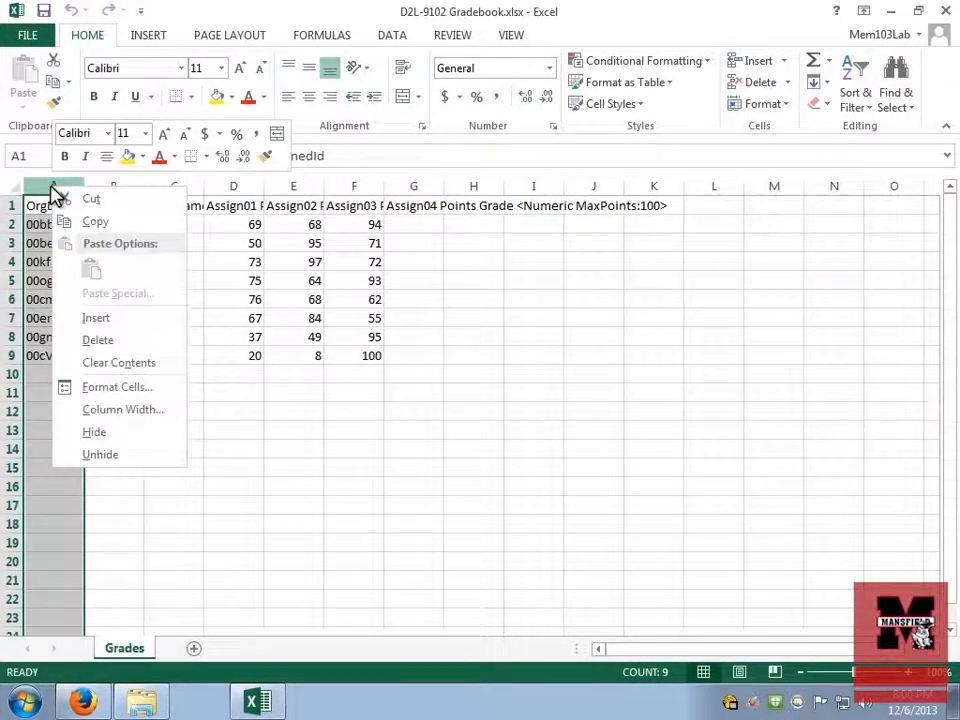
{"action": "left_click", "coordinate": [108, 341]}
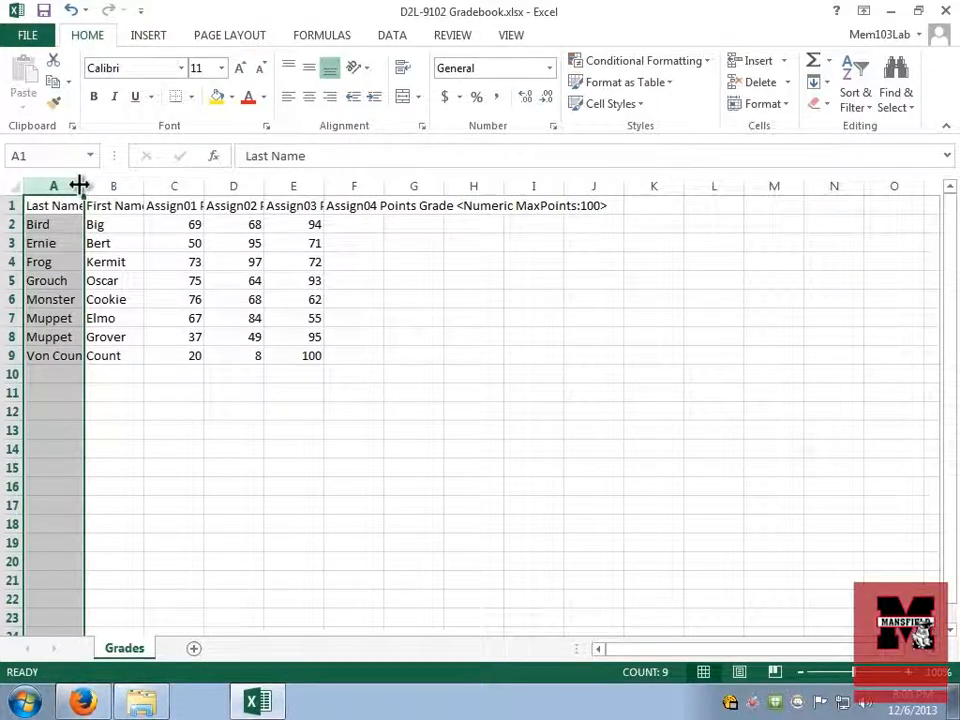
Step: Auto-fit the widths of the Last Name and First Name columns together
{"action": "left_click_drag", "start_coordinate": [64, 186], "coordinate": [97, 178]}
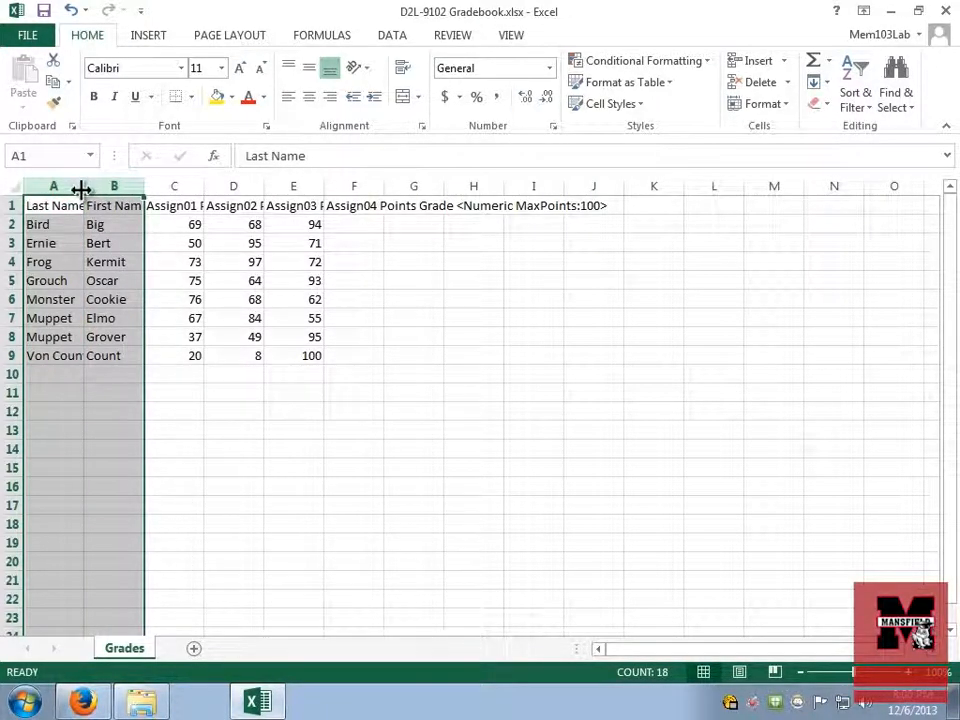
{"action": "double_click", "coordinate": [81, 187]}
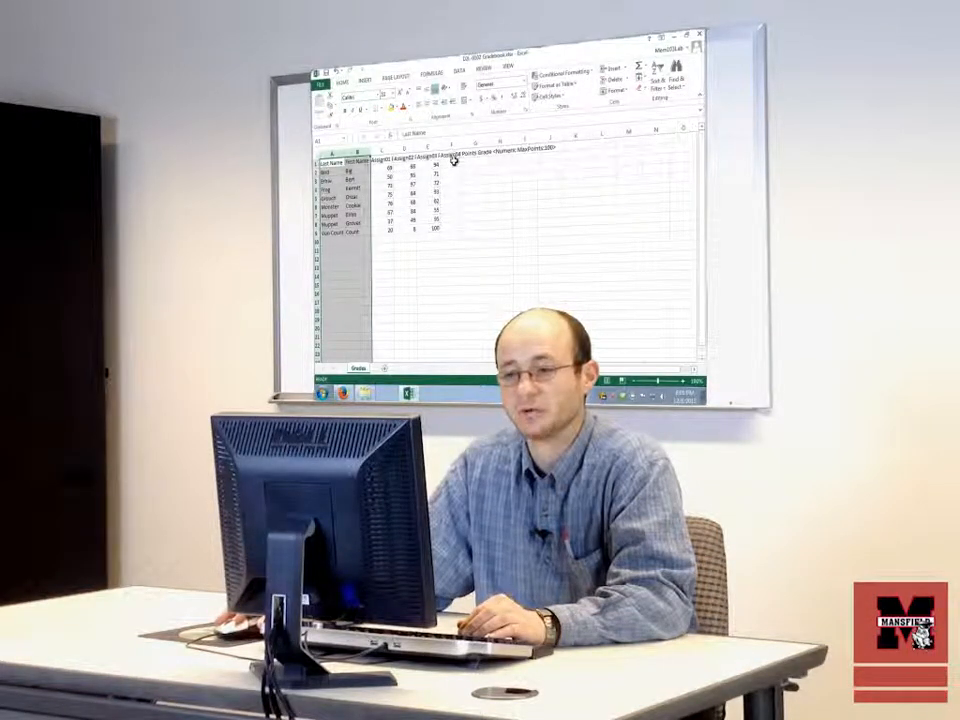
Step: Select the first student's empty grade cell in the Assign04 column
{"action": "left_click", "coordinate": [457, 164]}
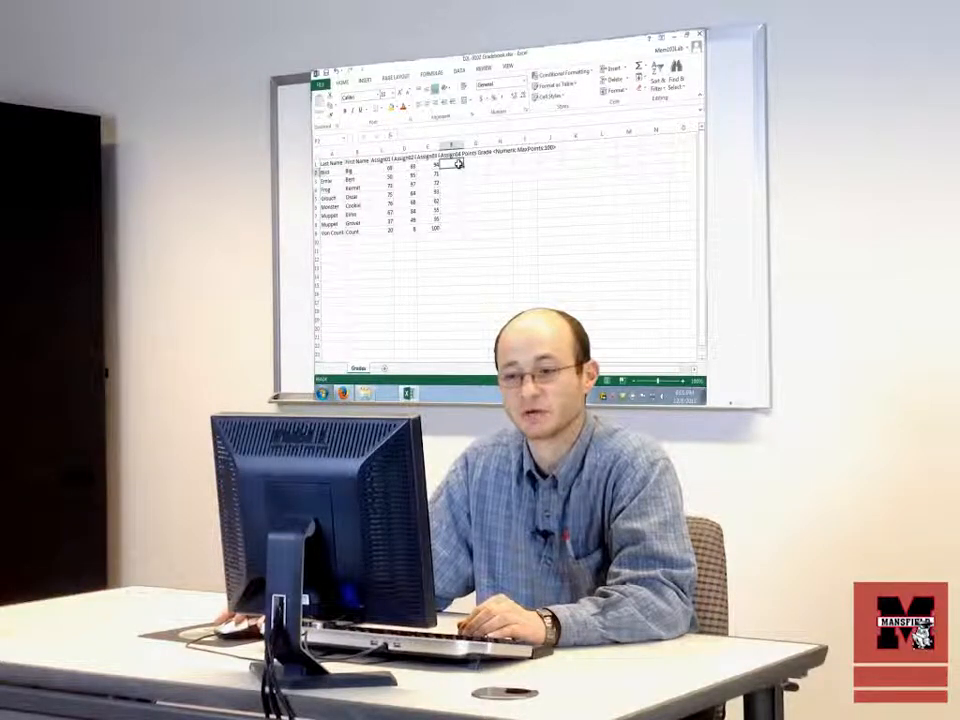